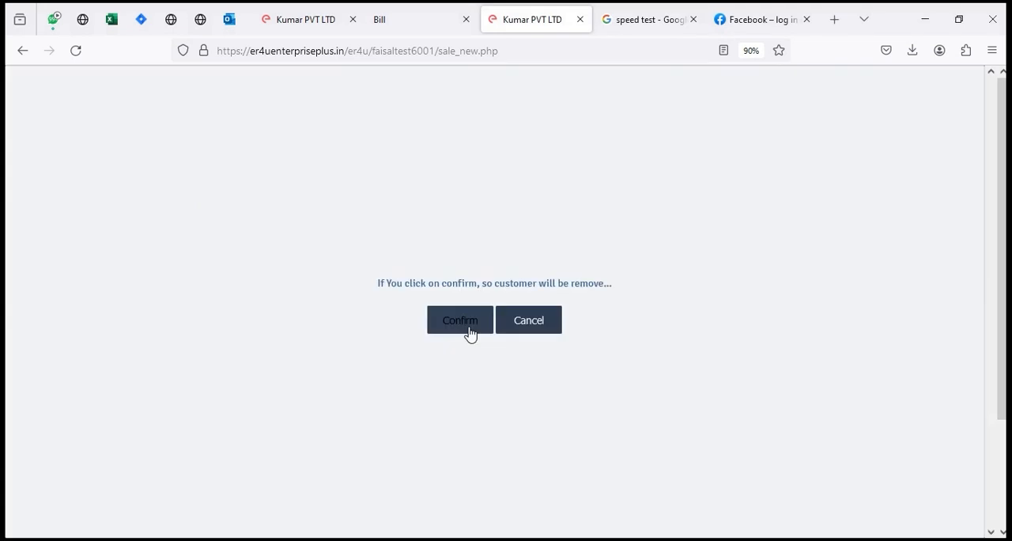
Step: Enter the customer's name in the new sale form
left_click(110, 257)
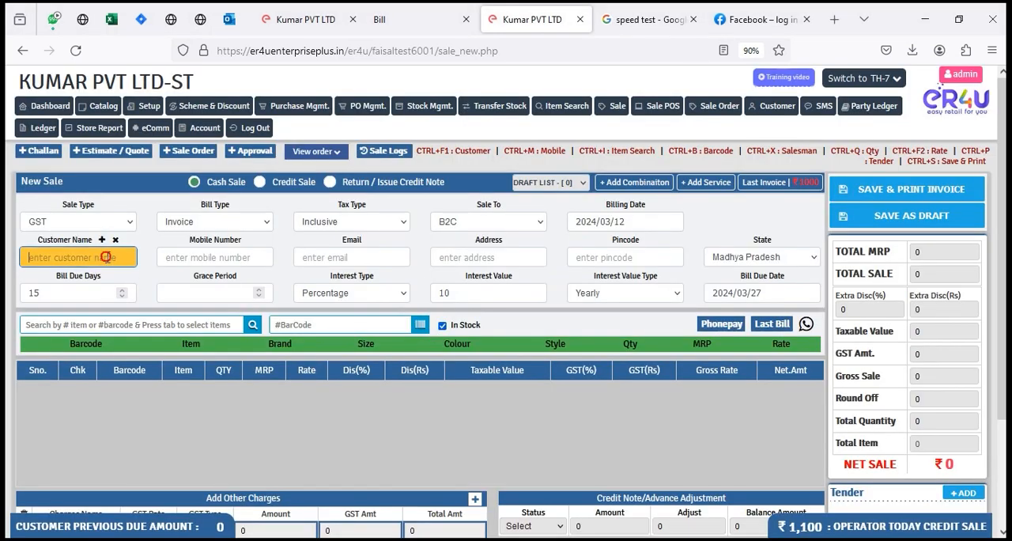
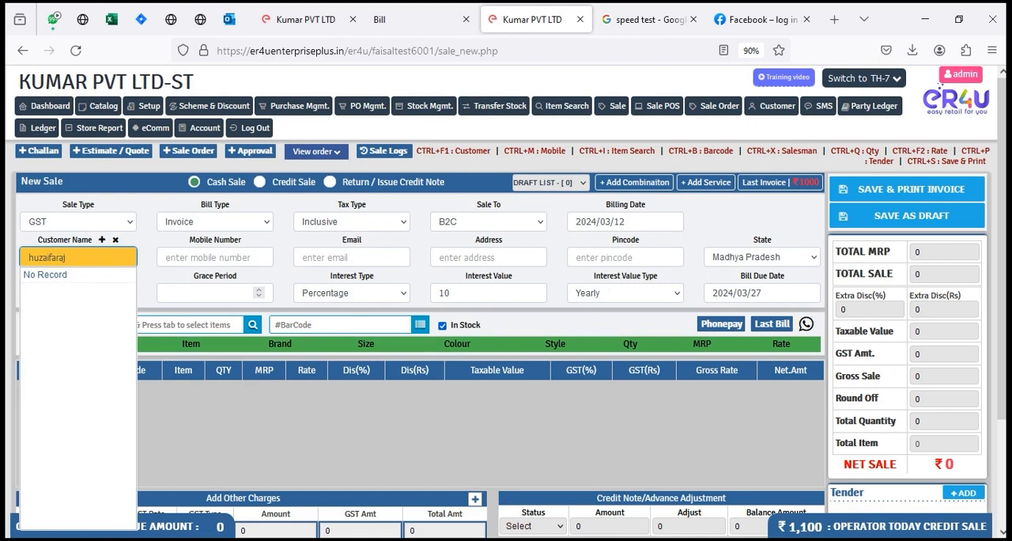
key("Tab")
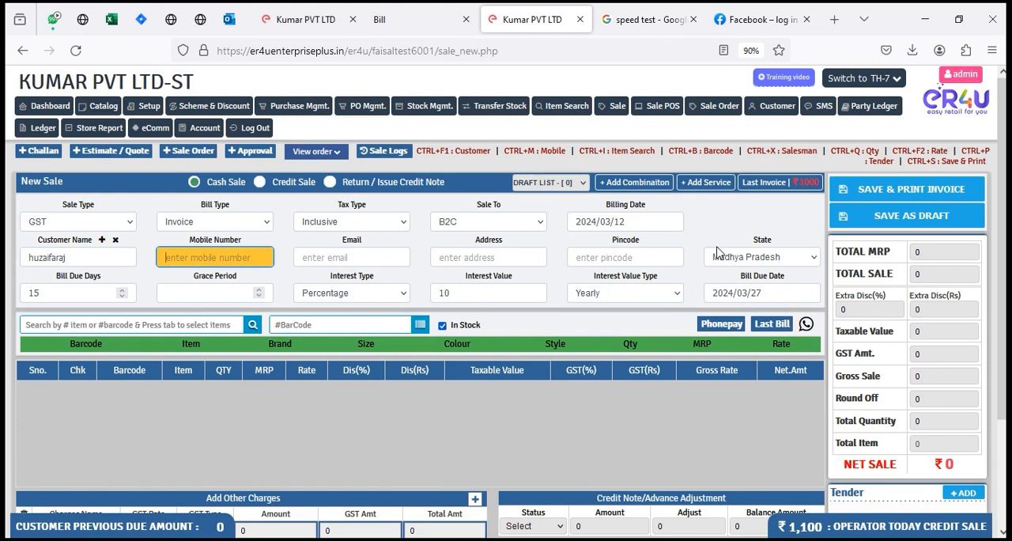
Step: Set the sale's billing date to 2024/02/01
left_click(657, 223)
left_click(617, 245)
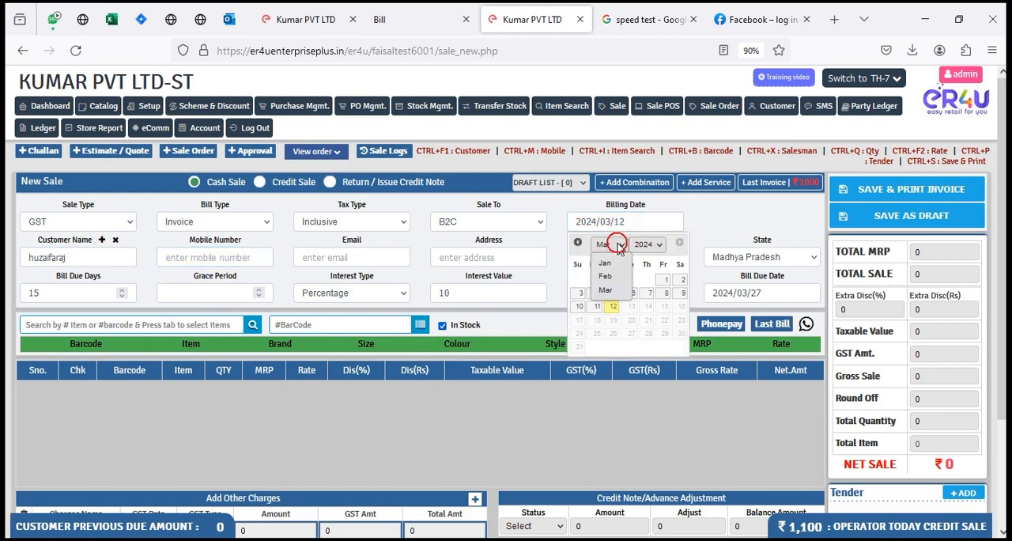
left_click(605, 276)
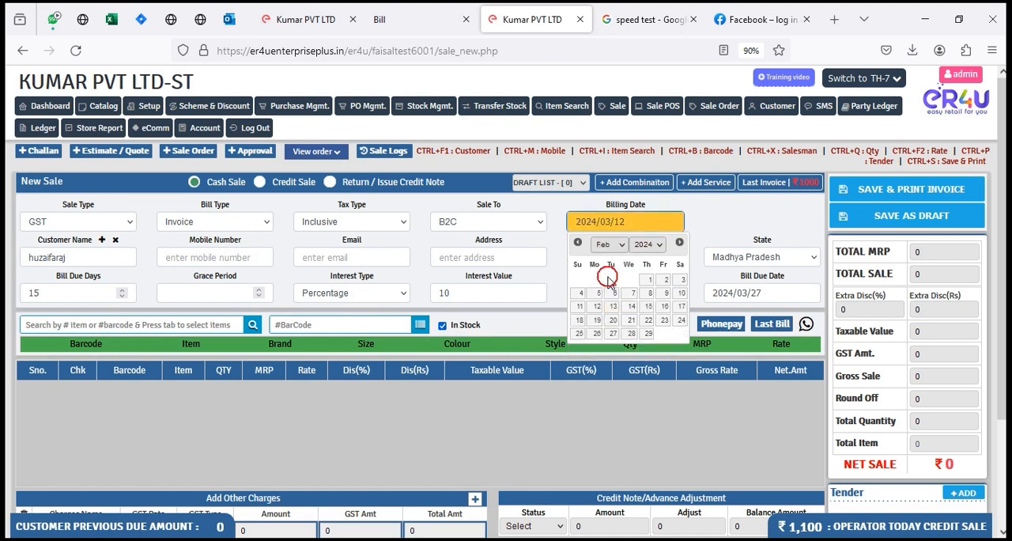
left_click(652, 282)
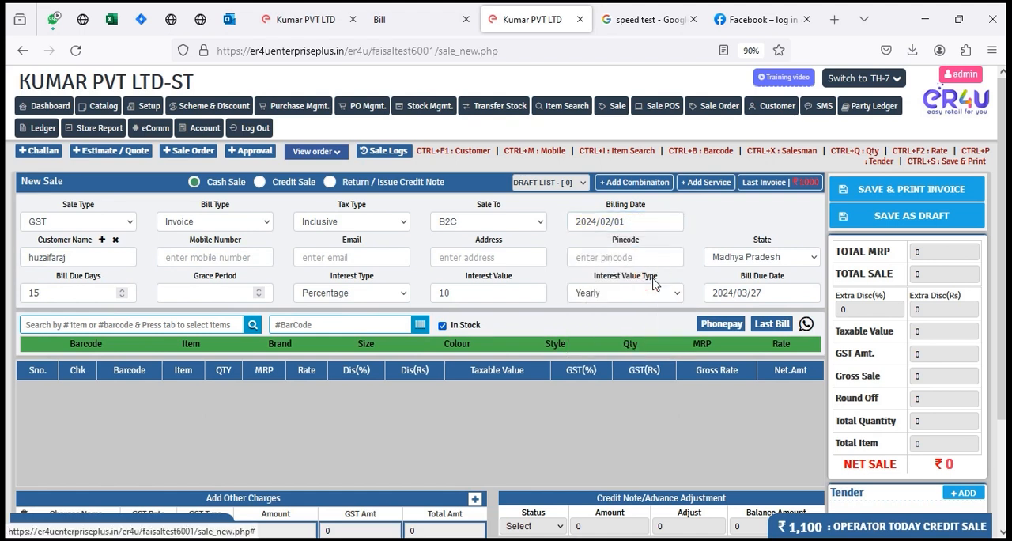
Step: Set the bill due days to 20 and check the resulting bill due date
left_click(69, 291)
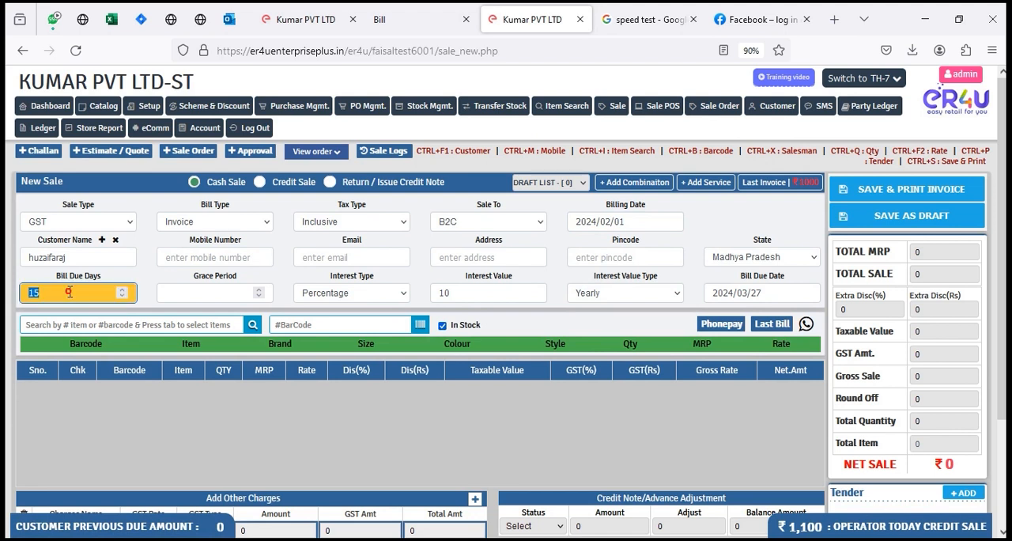
left_click(51, 279)
left_click(49, 292)
type("20")
key("Tab")
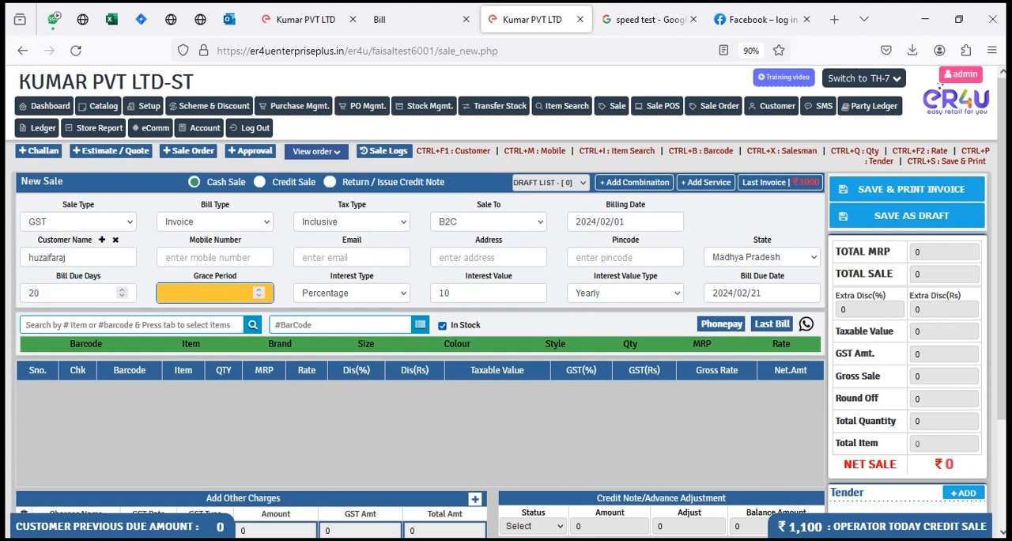
triple_click(741, 277)
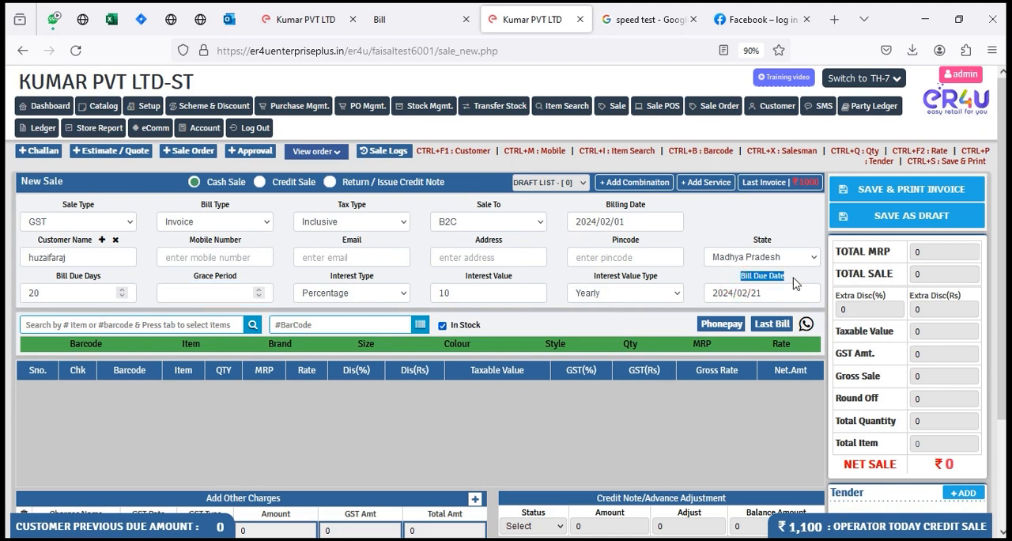
Step: Set the bill due days to 15 and make the transaction a Credit Sale
left_click(68, 292)
type("15")
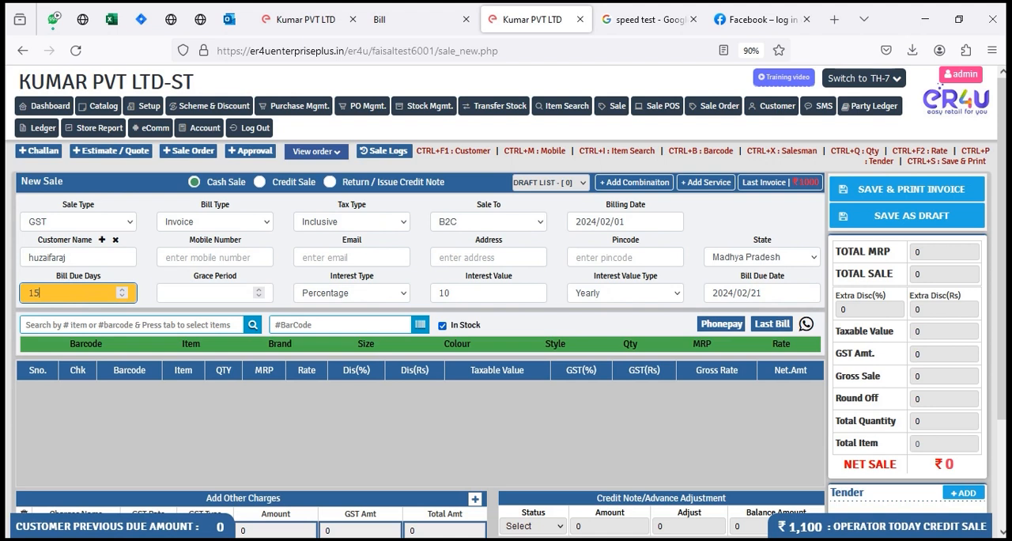
left_click(259, 183)
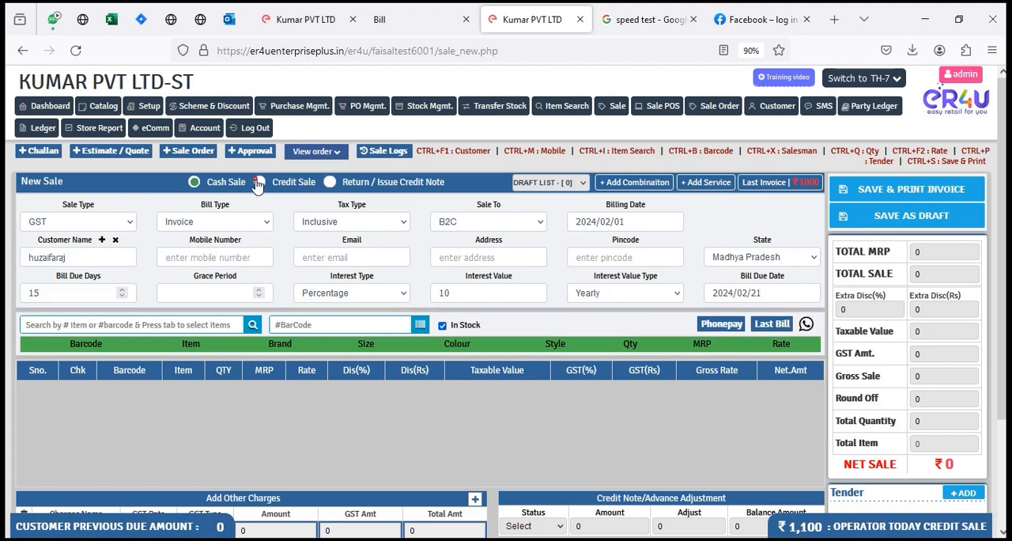
left_click(77, 295)
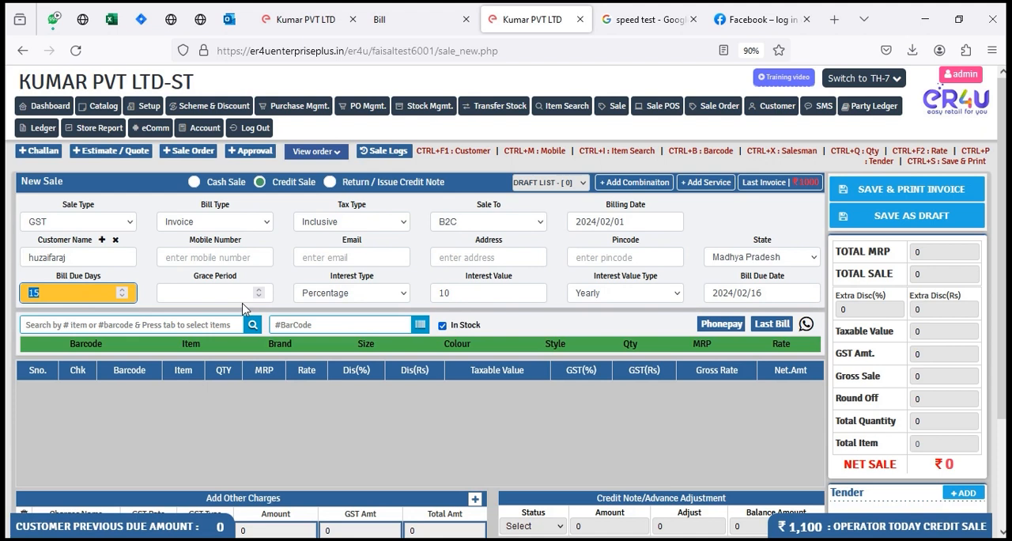
Step: Set the grace period to 5 and check the updated bill due date
left_click(212, 292)
type("5")
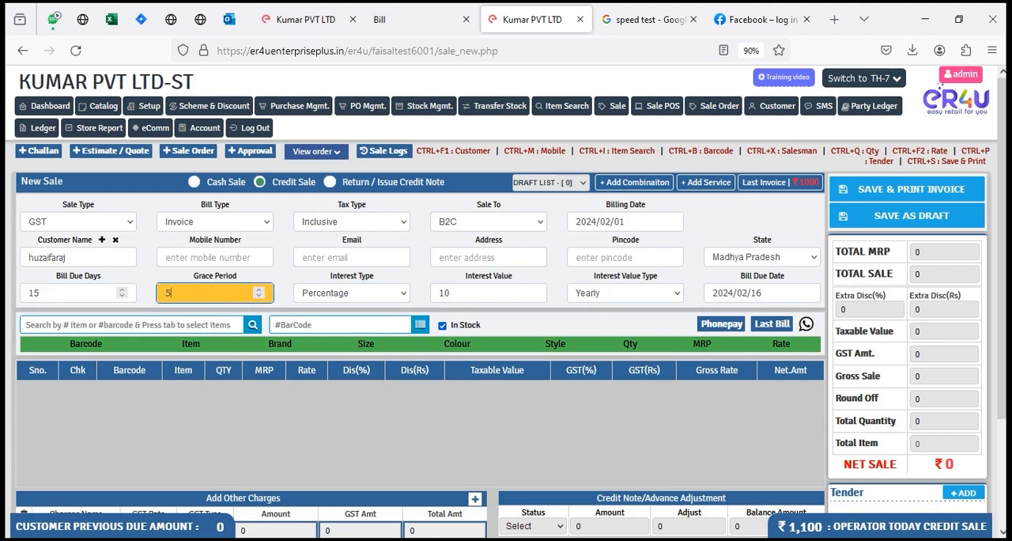
key("Tab")
left_click_drag(738, 276, 787, 282)
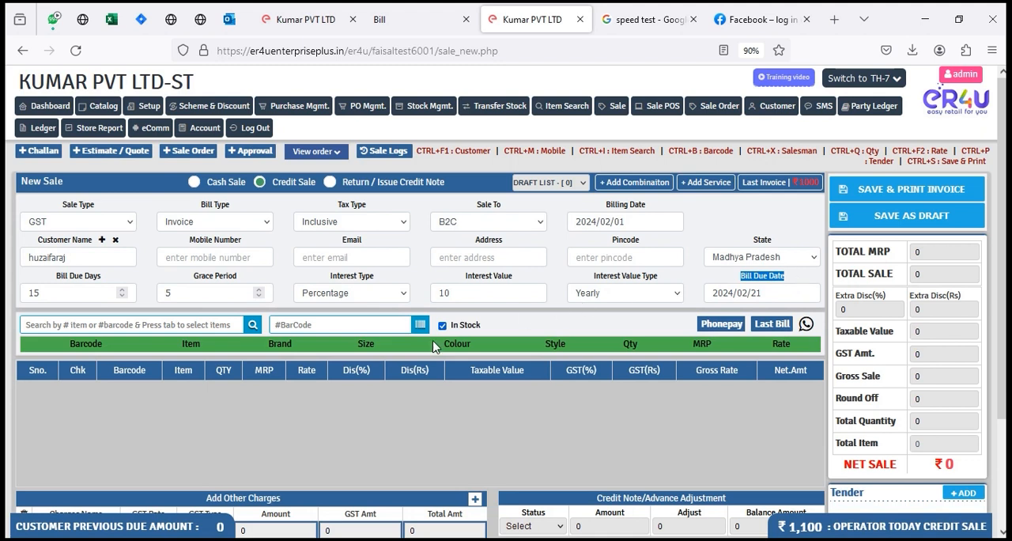
Step: Try Fixed Amount as the interest type and return it to Percentage
left_click_drag(324, 276, 378, 278)
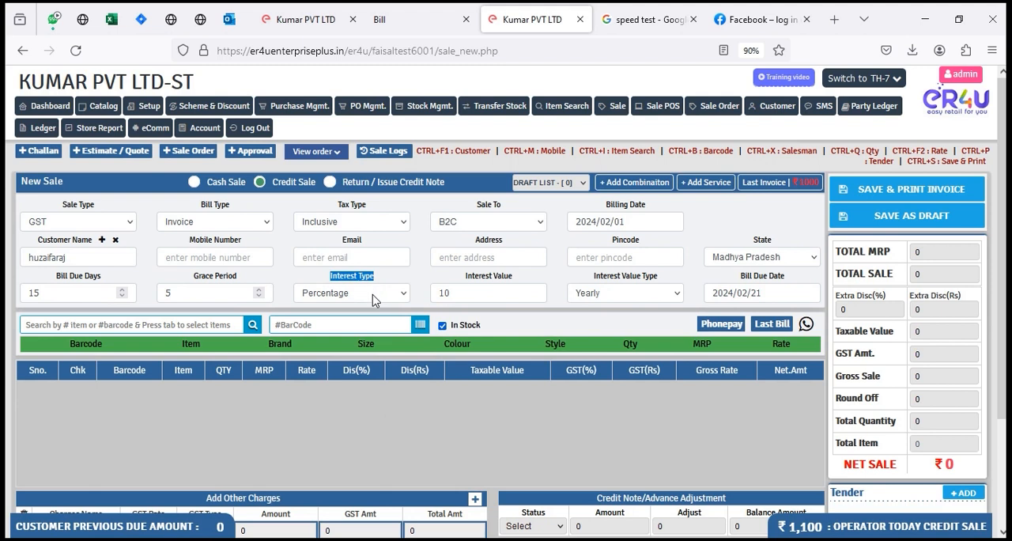
left_click(374, 299)
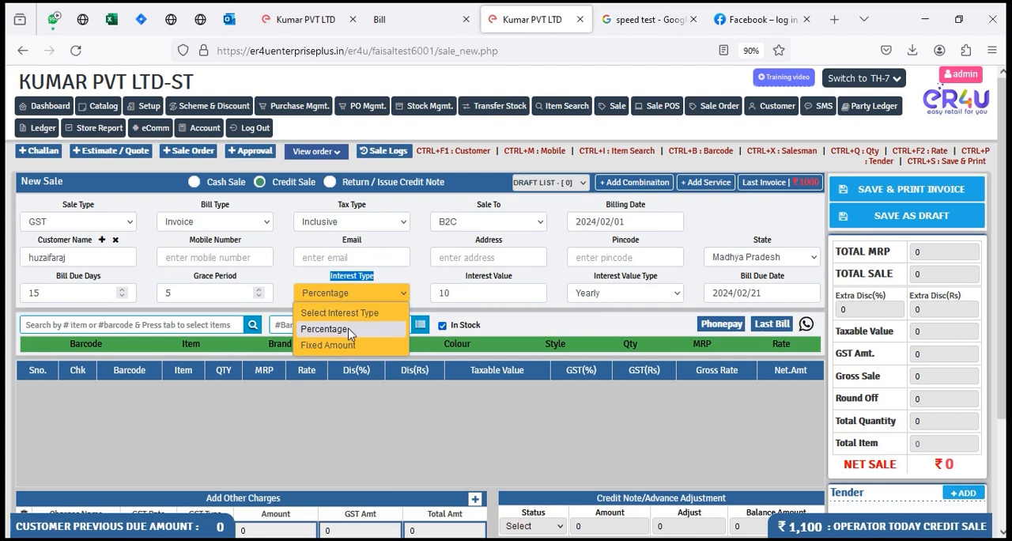
left_click(350, 345)
left_click(364, 294)
left_click(352, 331)
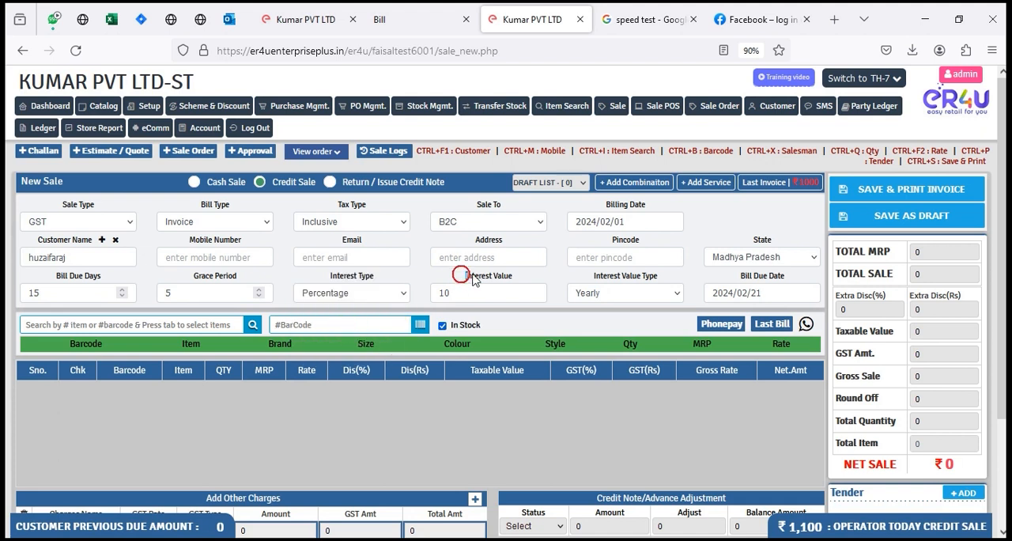
Step: Set the interest value to 10 and the interest value type to Daily
left_click(497, 290)
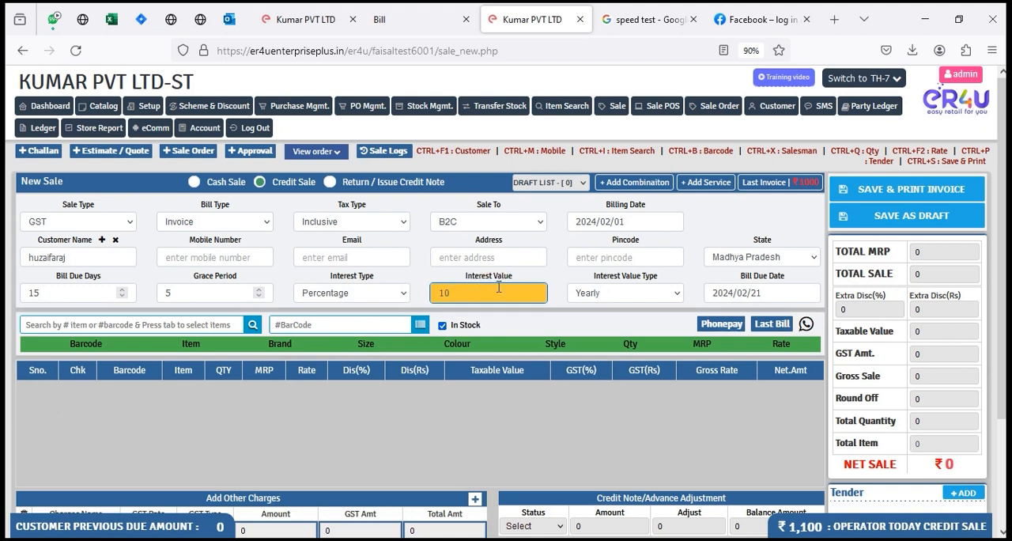
key("BackSpace")
key("BackSpace")
type("10")
left_click(646, 294)
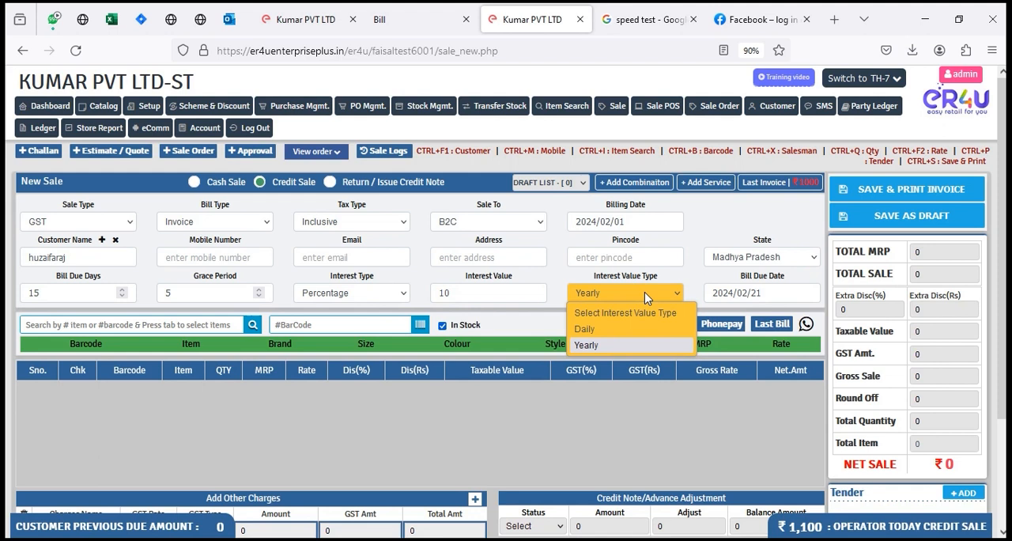
left_click(603, 328)
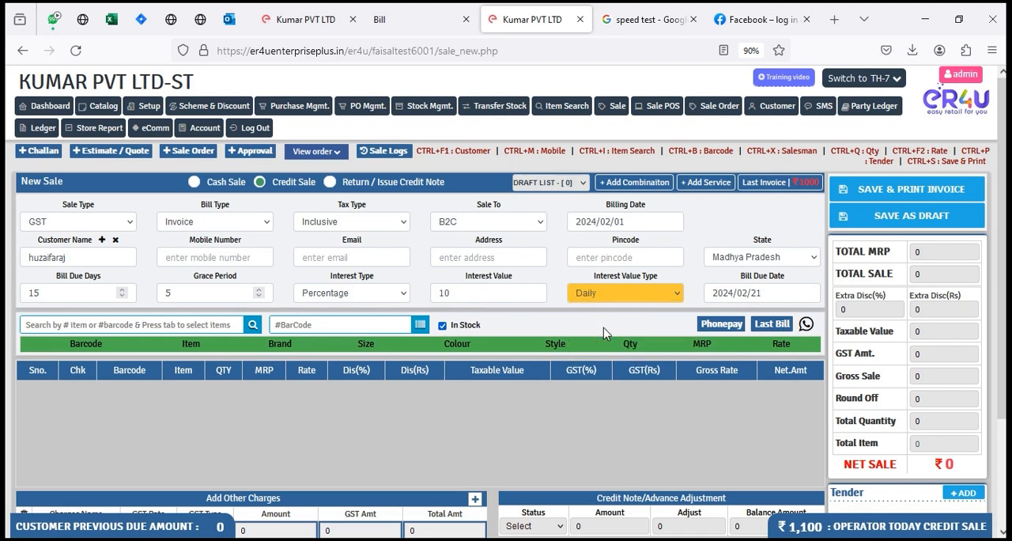
Step: Search the items for "a" and add Lux Soap (barcode AA04) to the sale
left_click(205, 322)
type("a")
key("Tab")
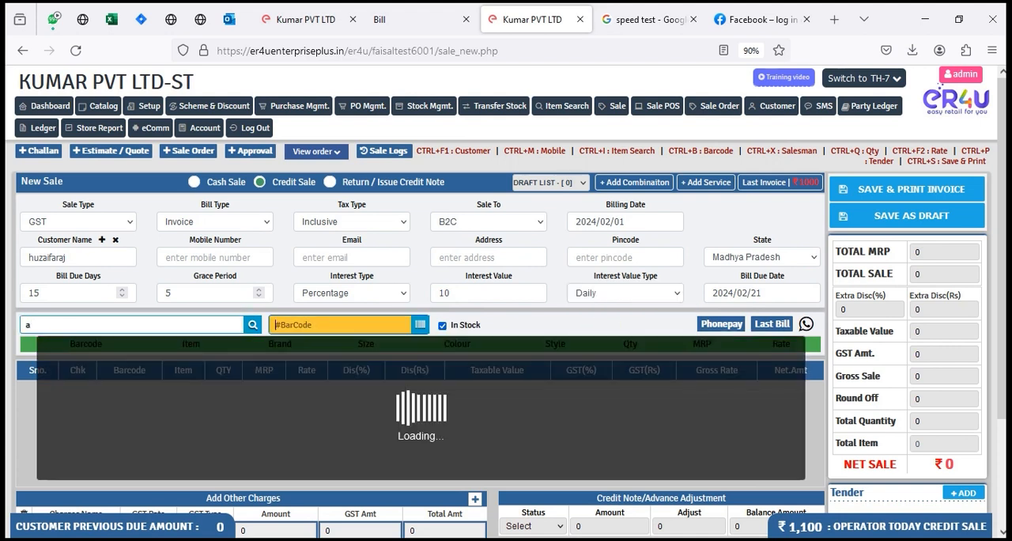
left_click(218, 366)
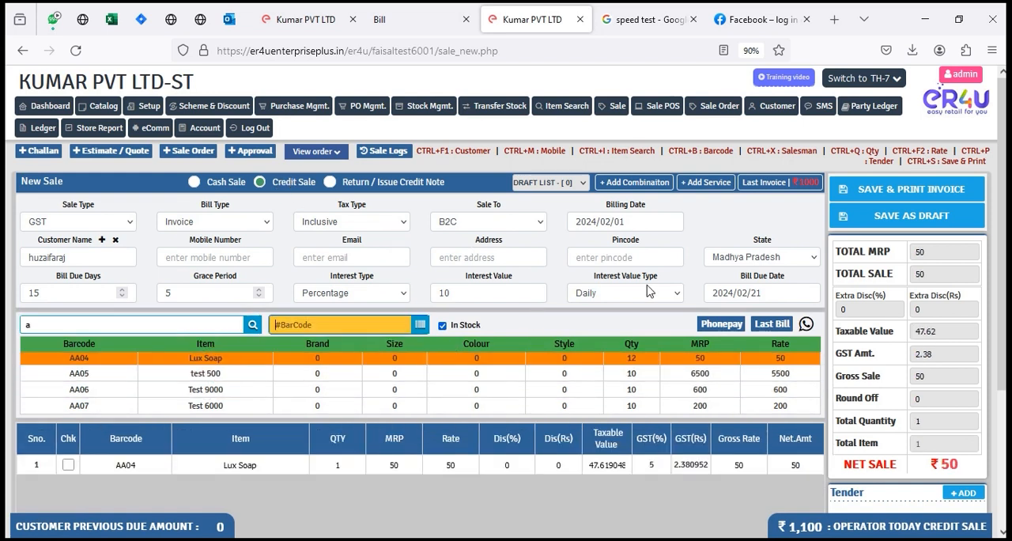
Step: Set the rate of the Lux Soap line to 1000
scroll(647, 290, "down", 1)
left_click(463, 394)
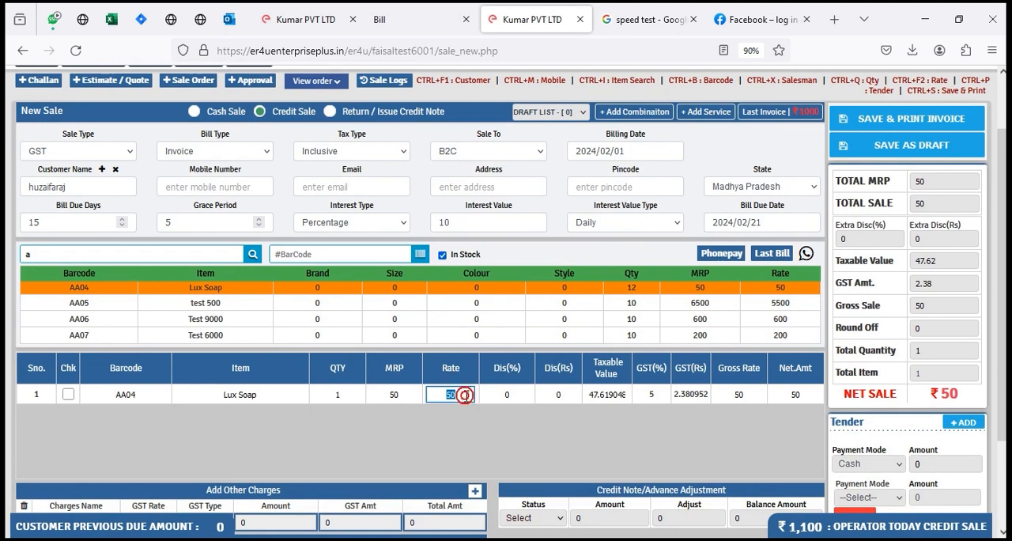
type("1000")
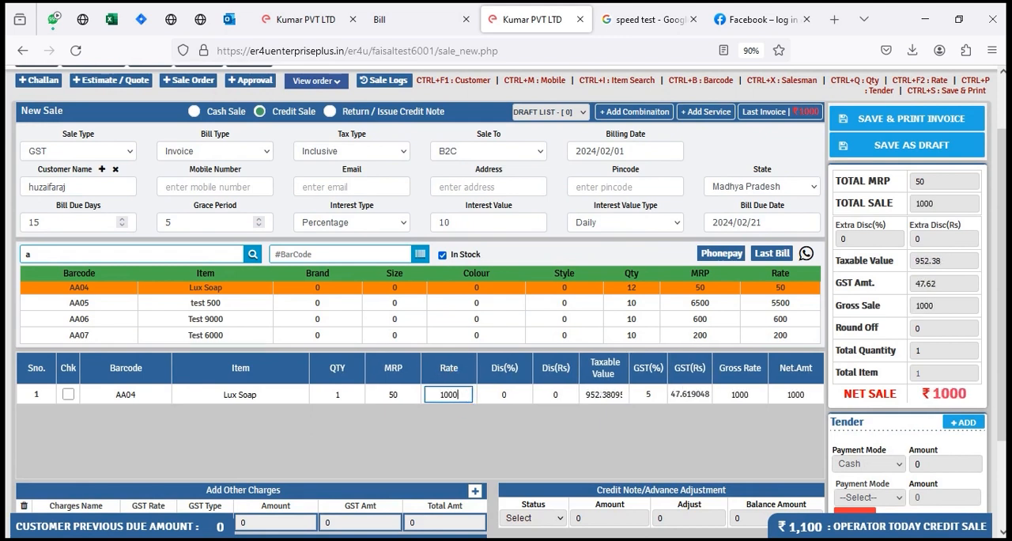
left_click(603, 456)
Step: Save the credit sale invoice and dismiss its print preview without printing
left_click(901, 116)
left_click(577, 327)
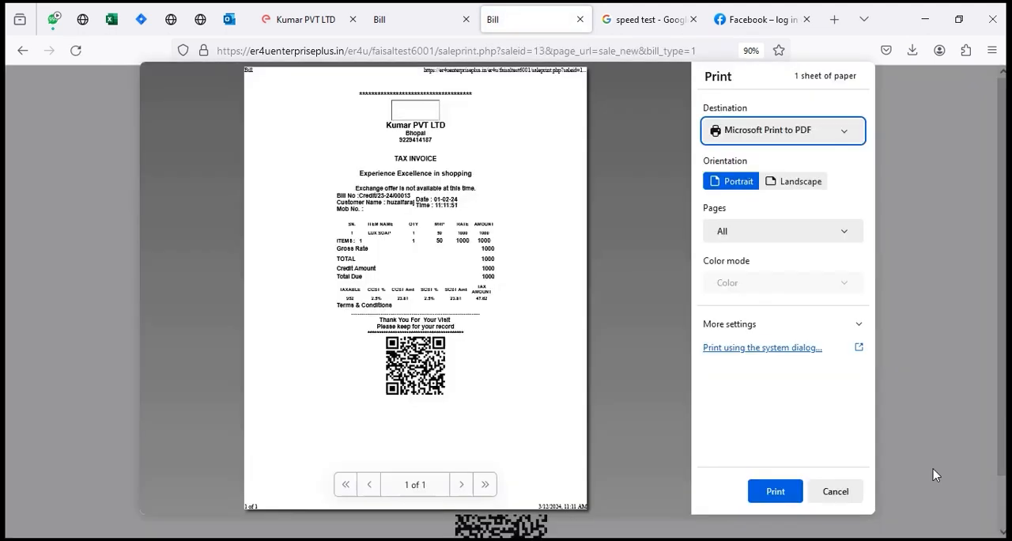
left_click(852, 498)
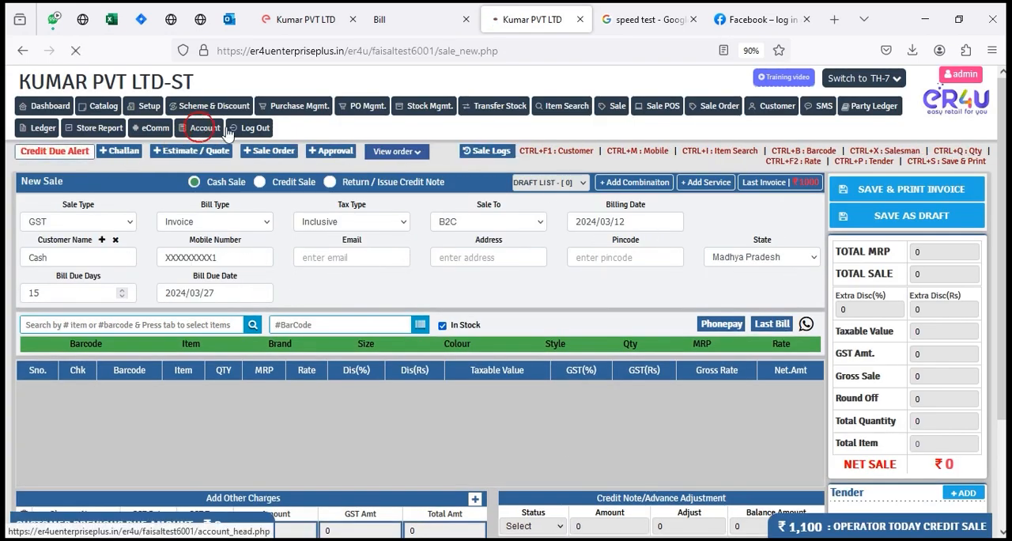
Step: Open the account module's Interest Voucher page and search the customer's vouchers for 2023-2024
left_click(203, 128)
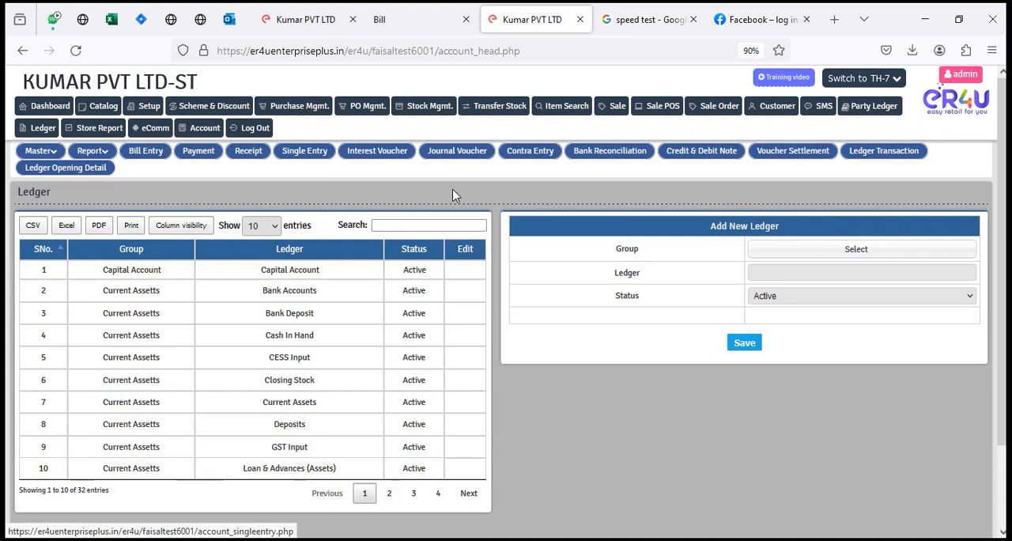
left_click(372, 151)
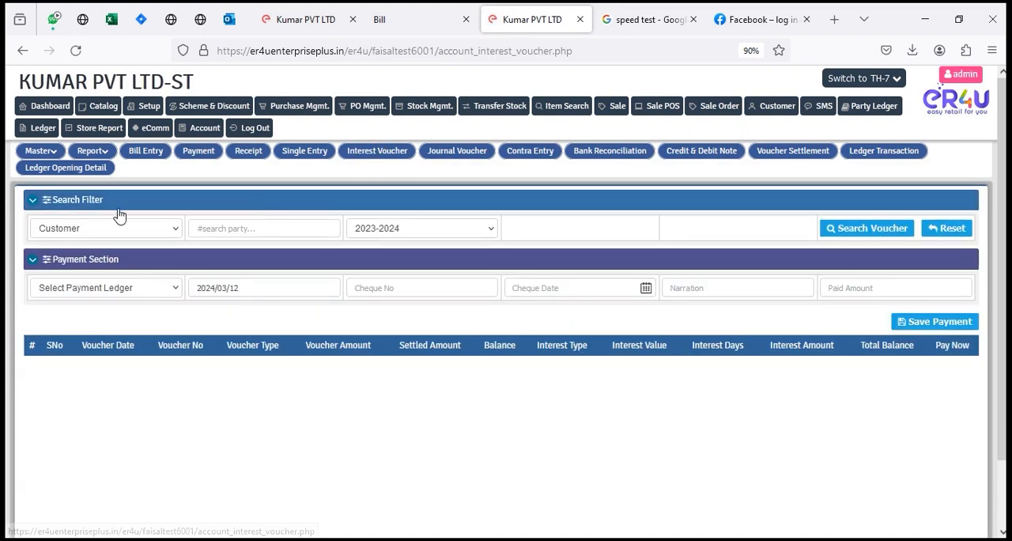
left_click(249, 229)
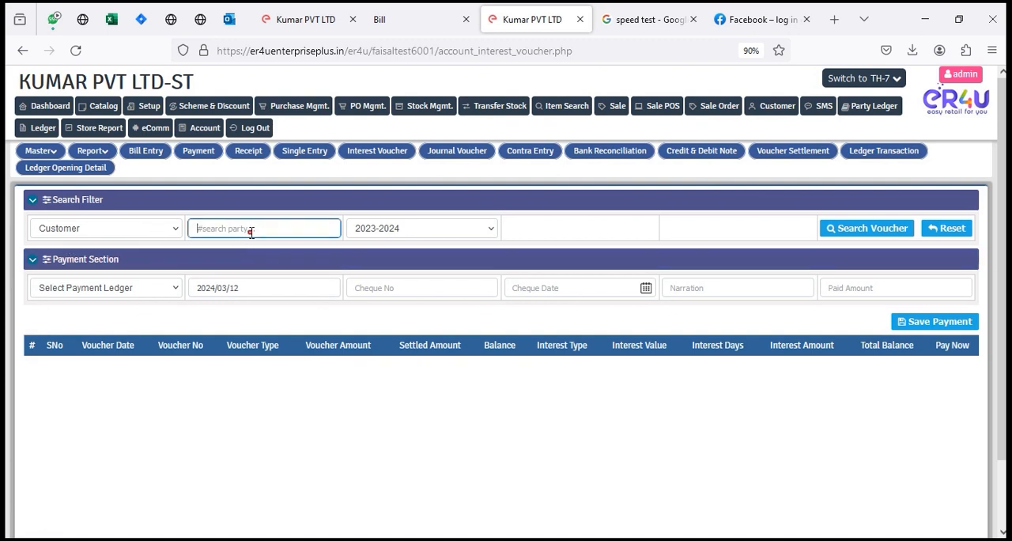
type("huza")
left_click(267, 245)
left_click(870, 233)
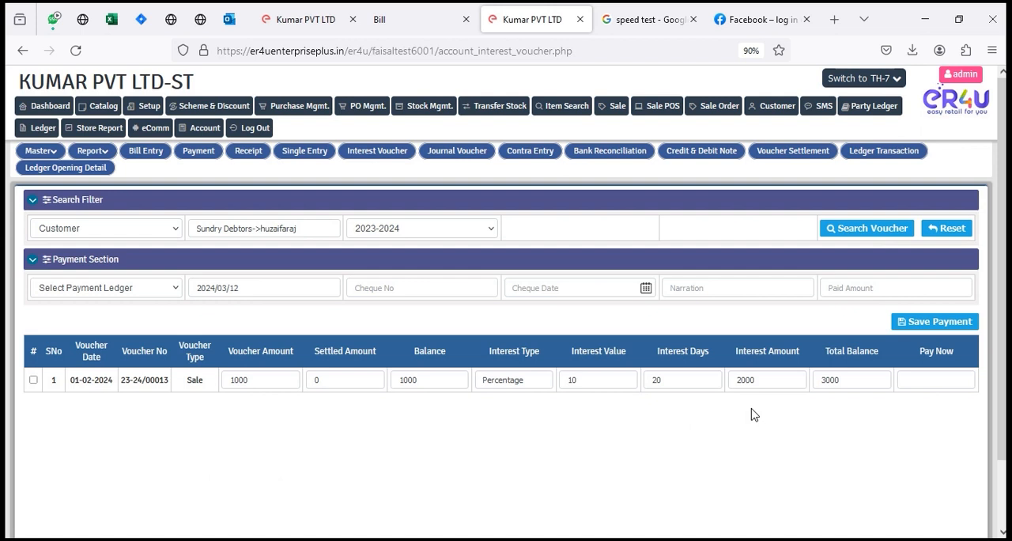
Step: Check the interest amount calculated for the customer's sale voucher
left_click(767, 383)
left_click(767, 383)
double_click(767, 381)
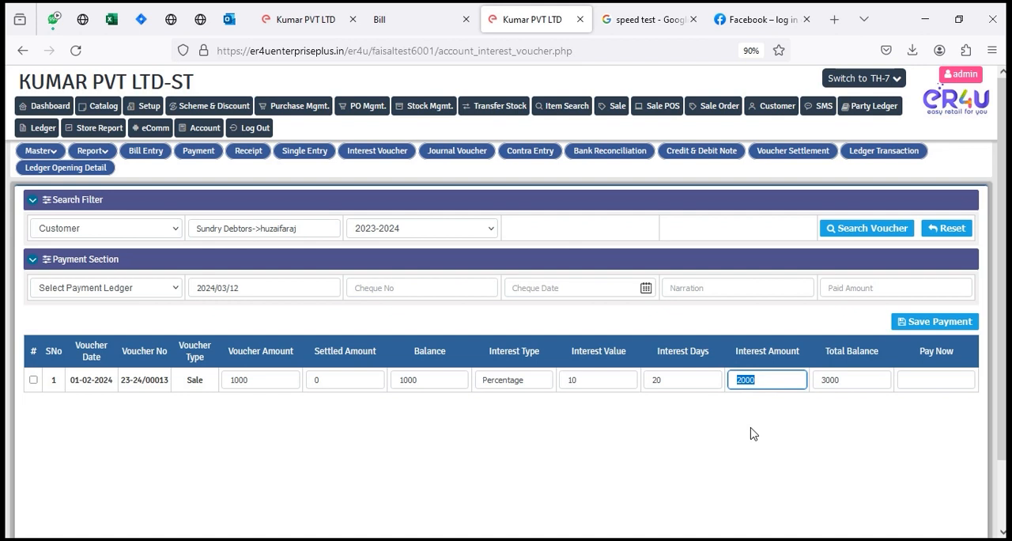
Step: Select the sale voucher for full payment, choose Cash as the payment ledger and save the payment
left_click(33, 382)
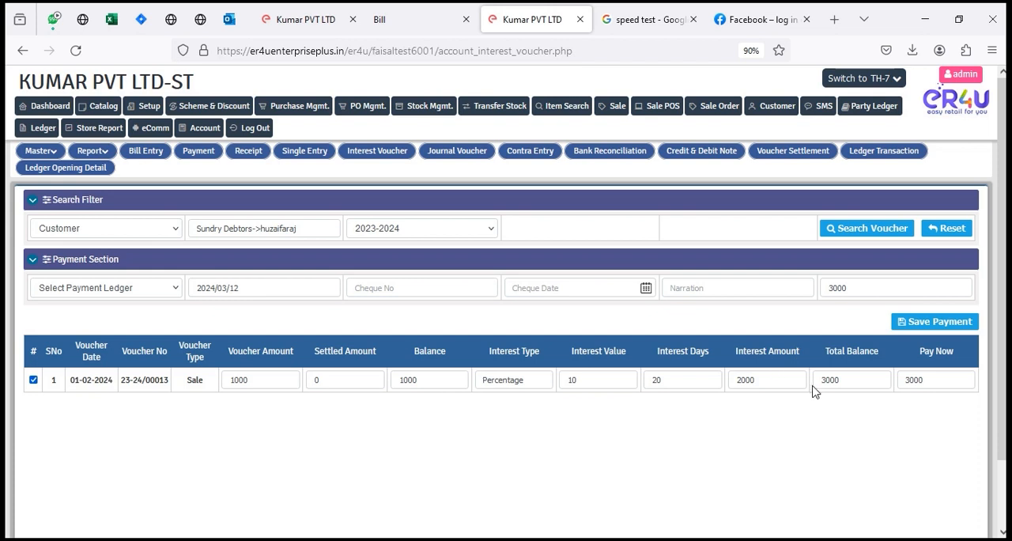
left_click(935, 323)
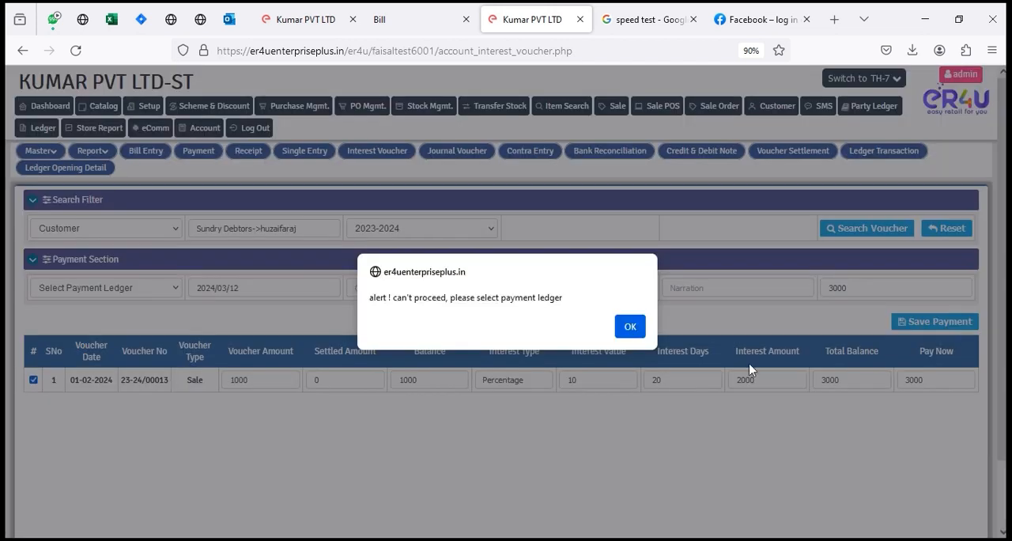
left_click(625, 322)
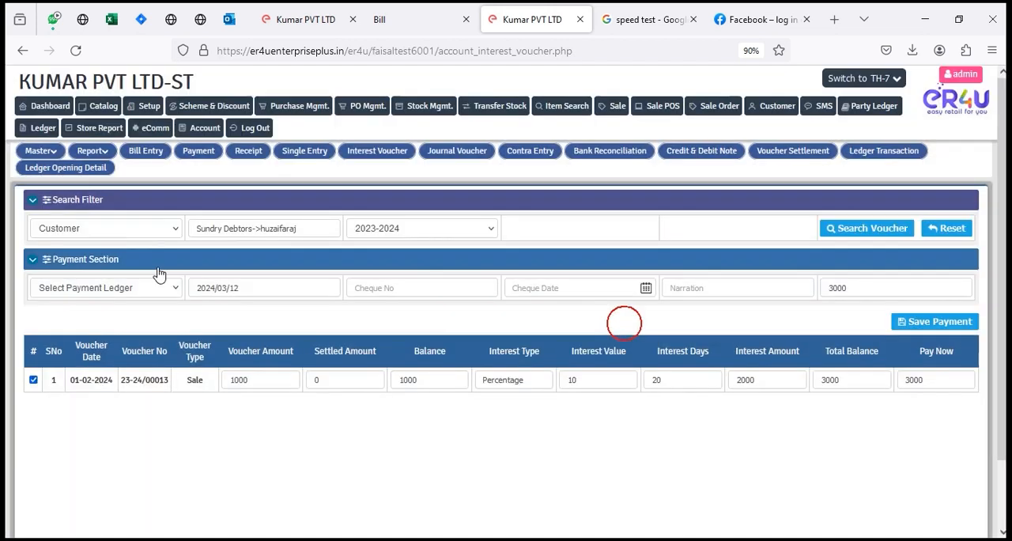
left_click(90, 287)
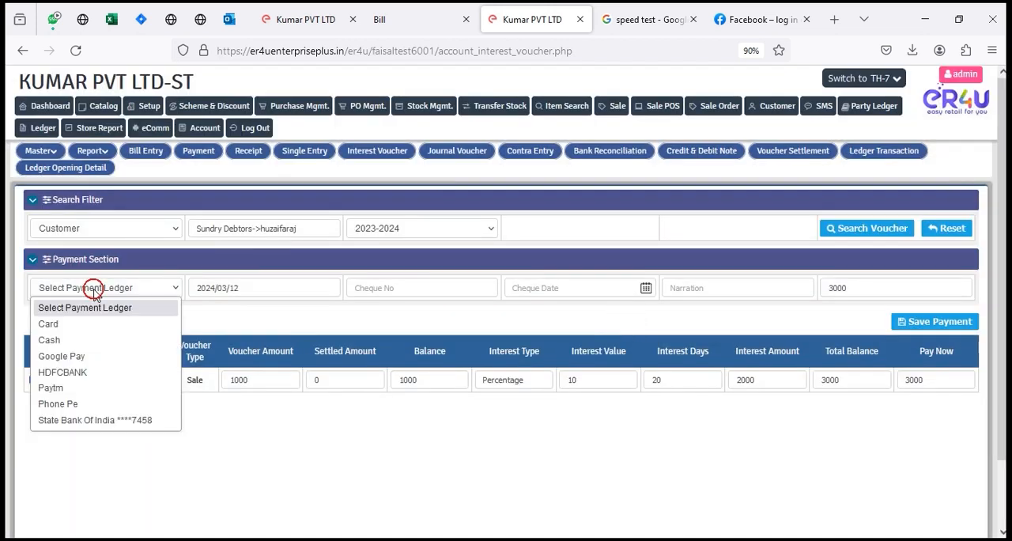
left_click(103, 341)
left_click(921, 321)
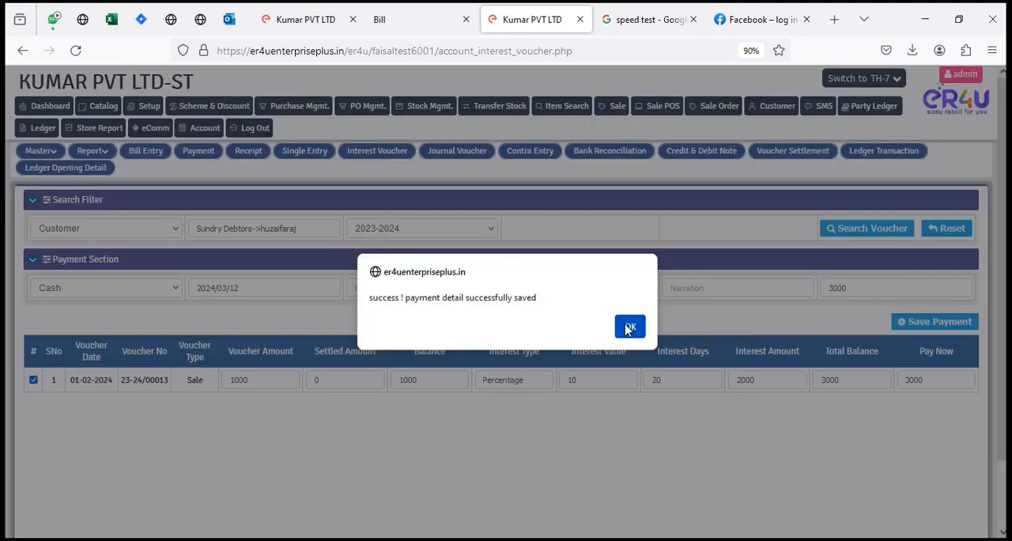
left_click(630, 328)
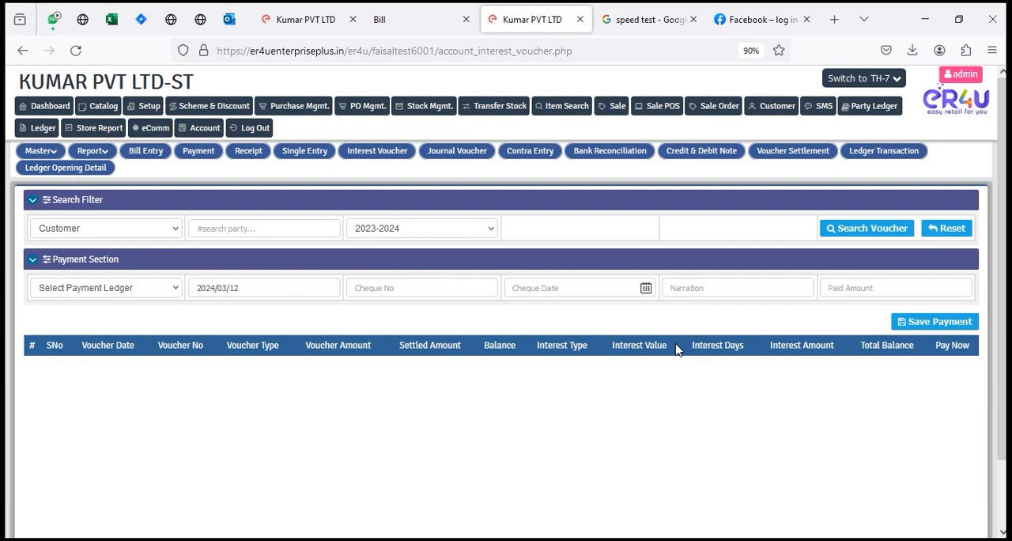
Step: Open the account Payment page in a separate browser tab and look up the customer under the Customer party type
right_click(197, 155)
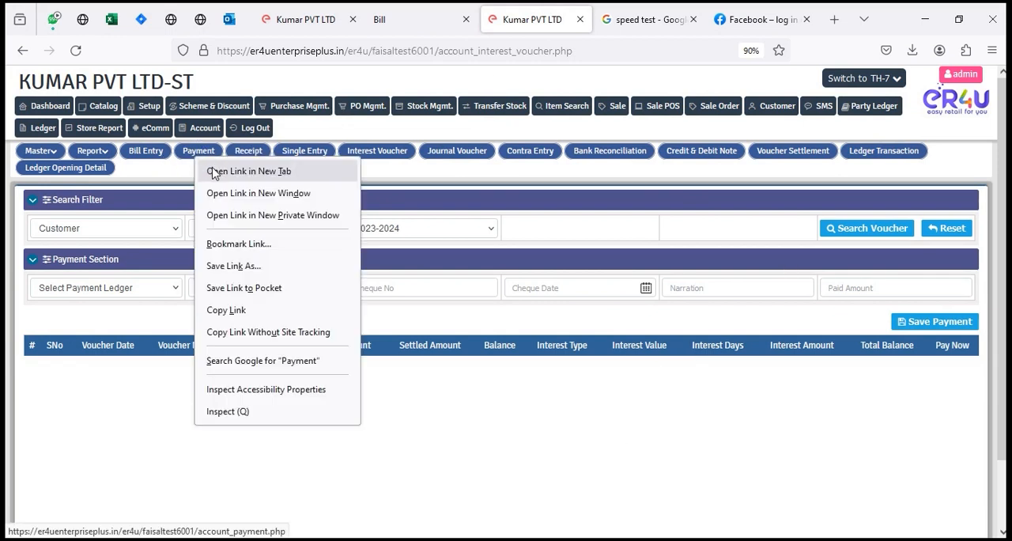
left_click(212, 173)
left_click(567, 22)
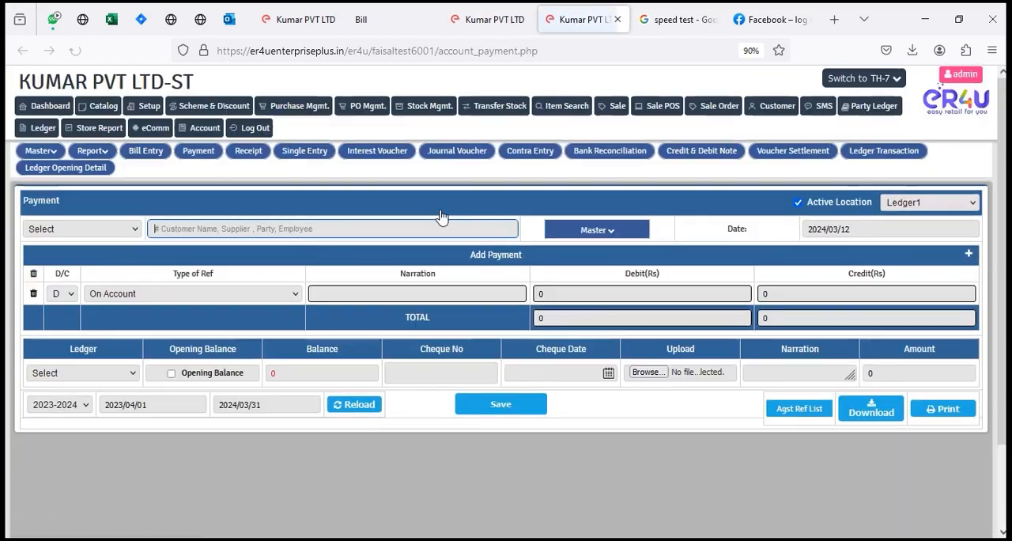
left_click(74, 228)
left_click(70, 278)
left_click(217, 228)
type("huz")
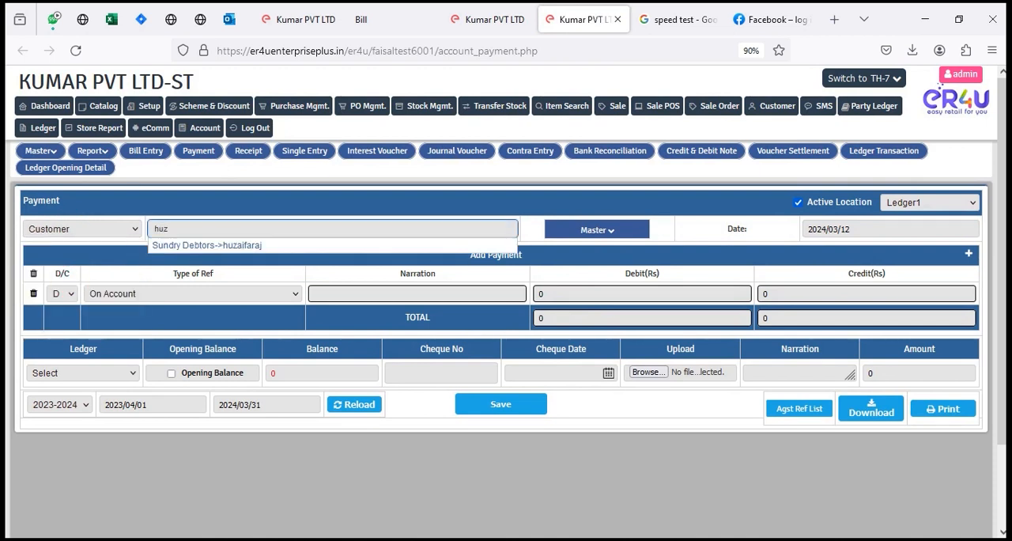